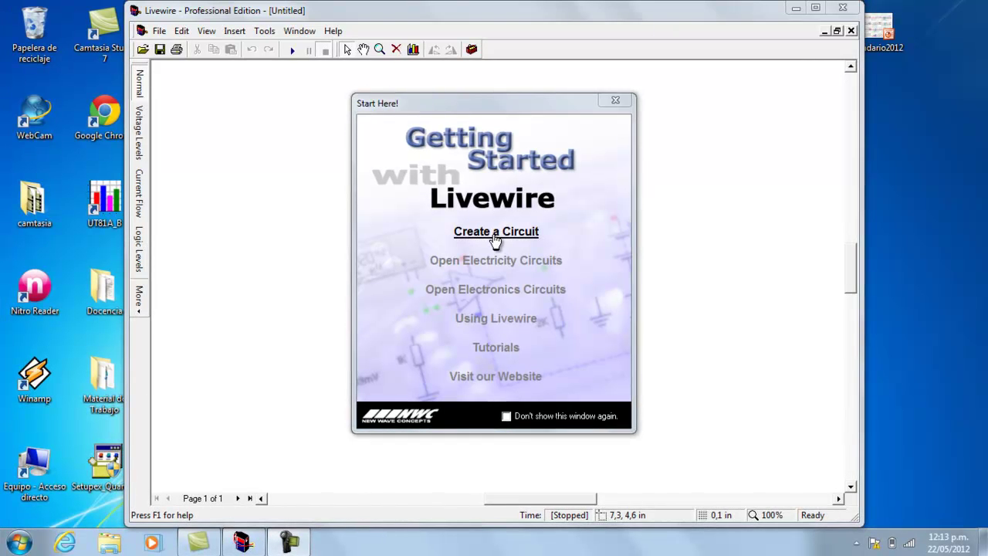
# Step: Create a new circuit in a maximized window and move the component Gallery aside
pyautogui.click(496, 233)
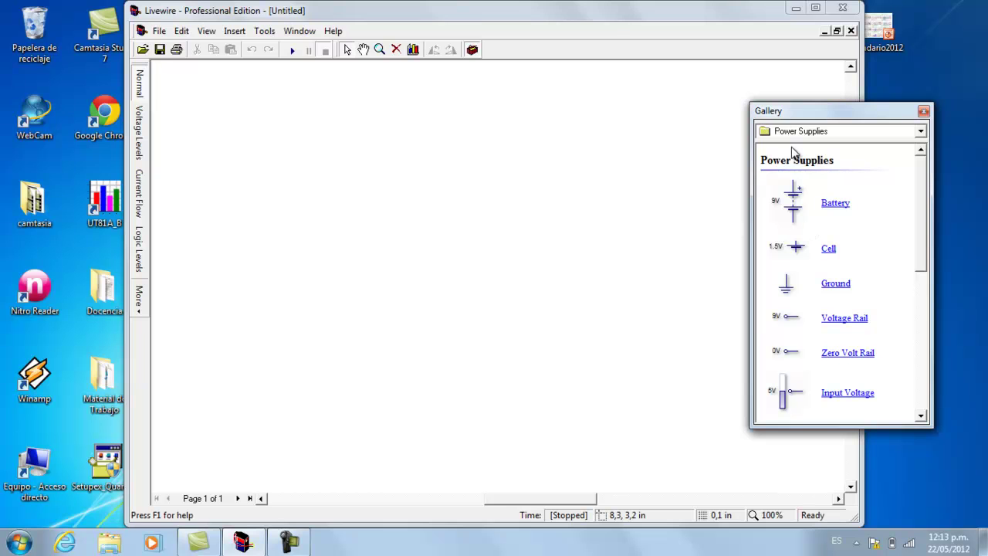
pyautogui.click(923, 111)
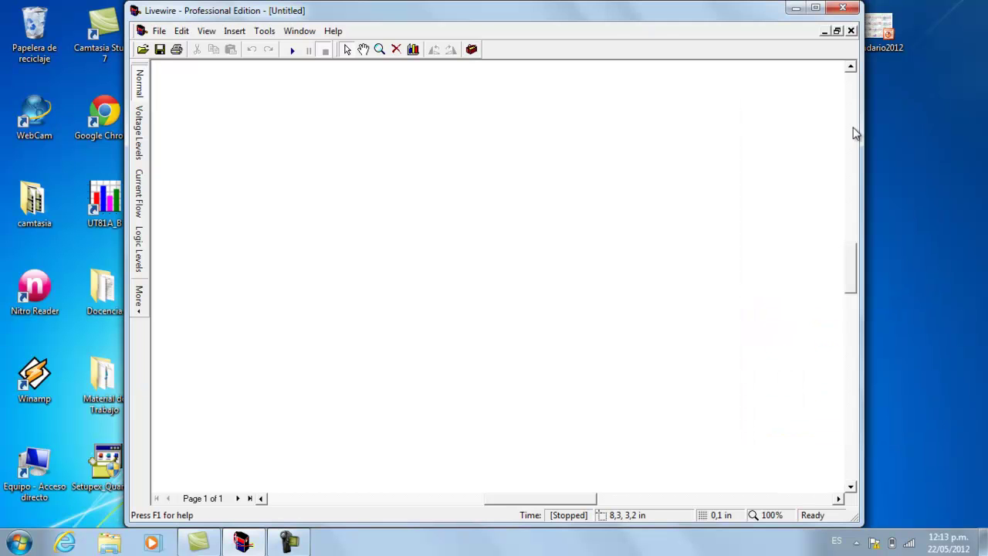
pyautogui.click(471, 49)
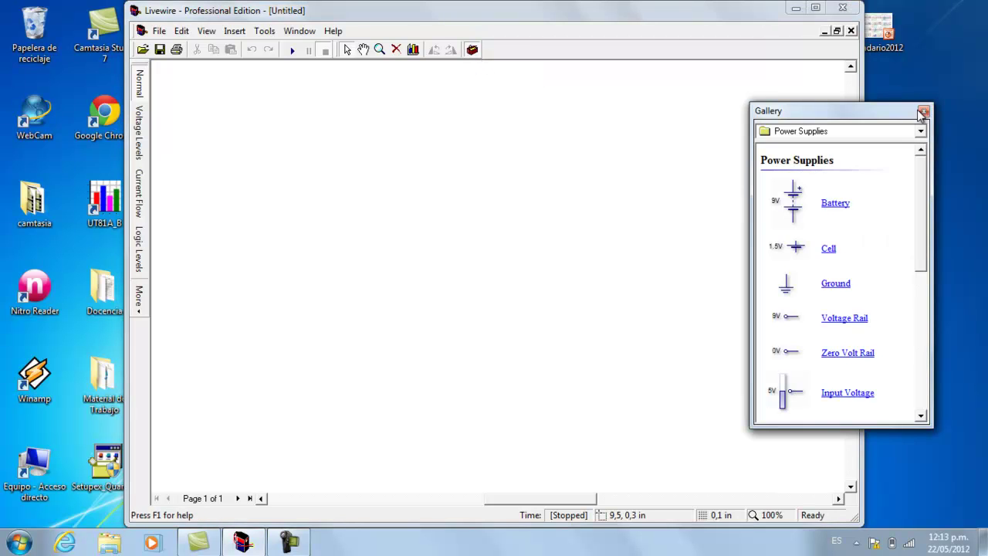
pyautogui.click(923, 112)
pyautogui.click(472, 50)
pyautogui.click(816, 9)
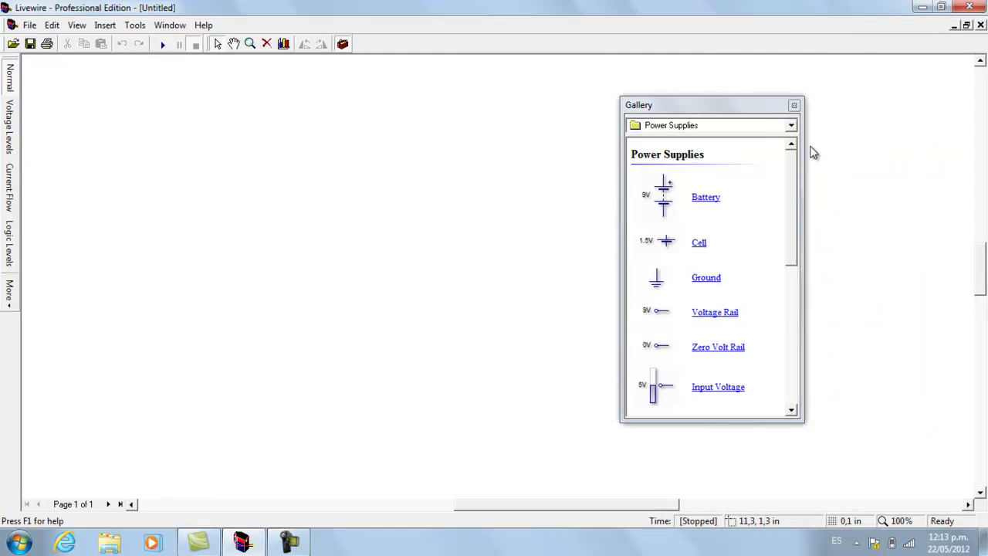
pyautogui.moveTo(766, 108); pyautogui.dragTo(872, 106)
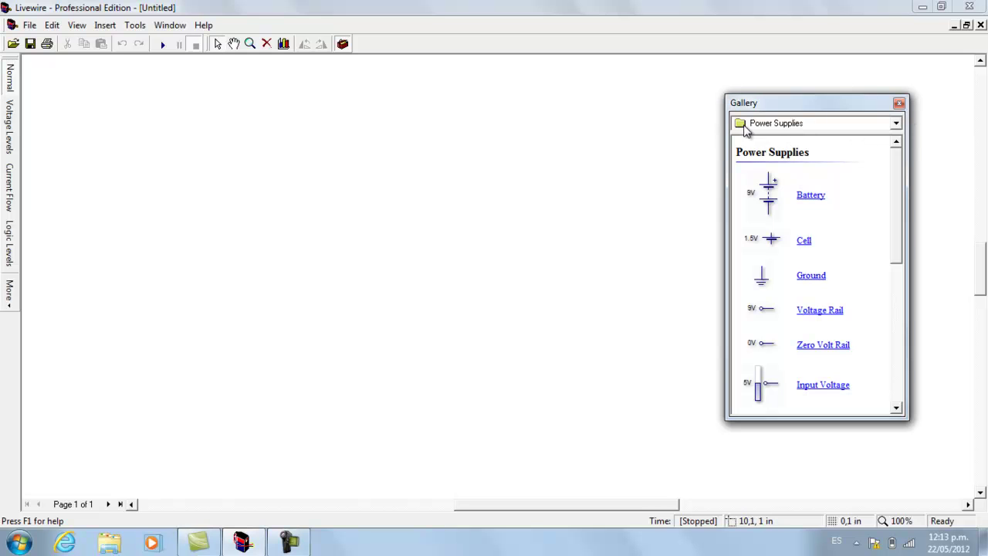
# Step: Place a 9V battery from the Power Supplies components on the blank schematic
pyautogui.click(896, 125)
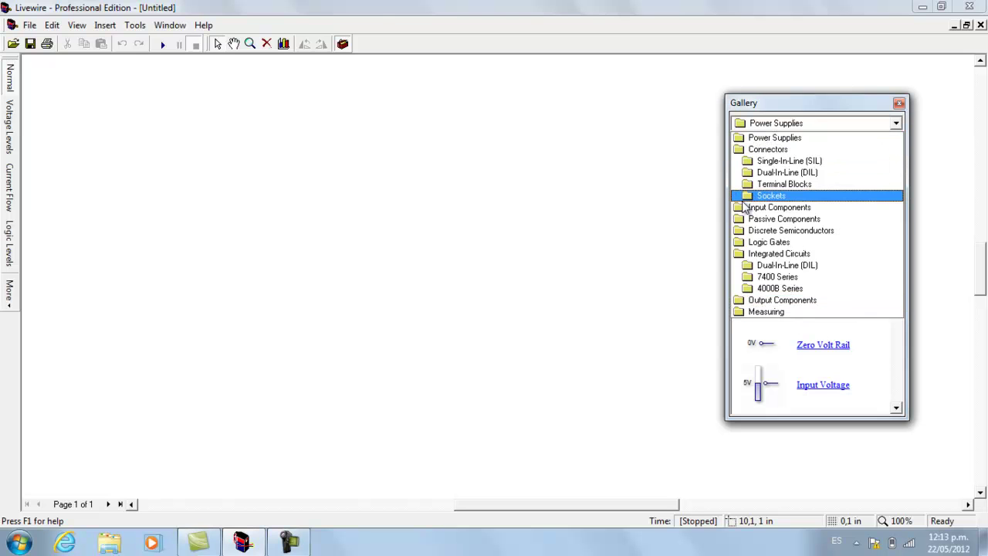
pyautogui.click(761, 140)
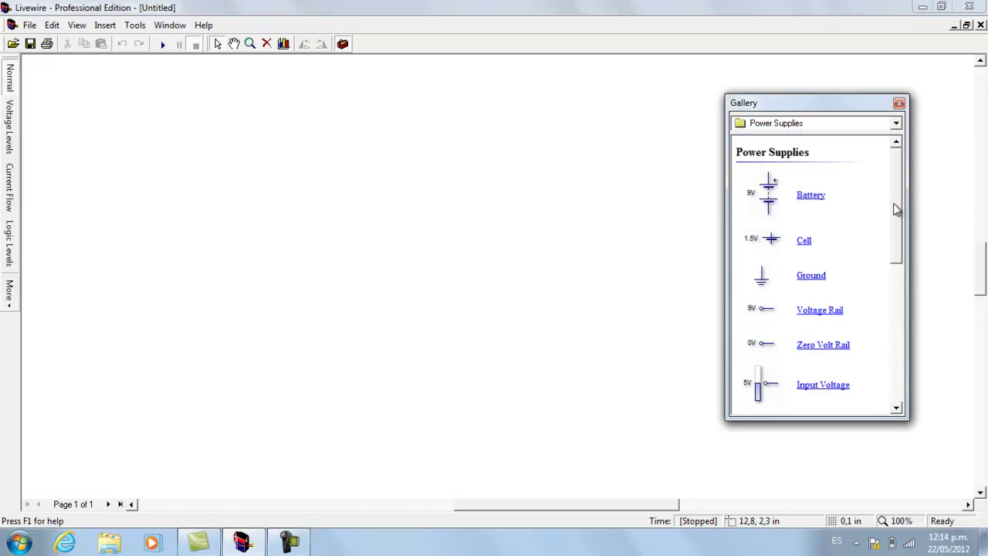
pyautogui.moveTo(895, 208); pyautogui.dragTo(898, 349)
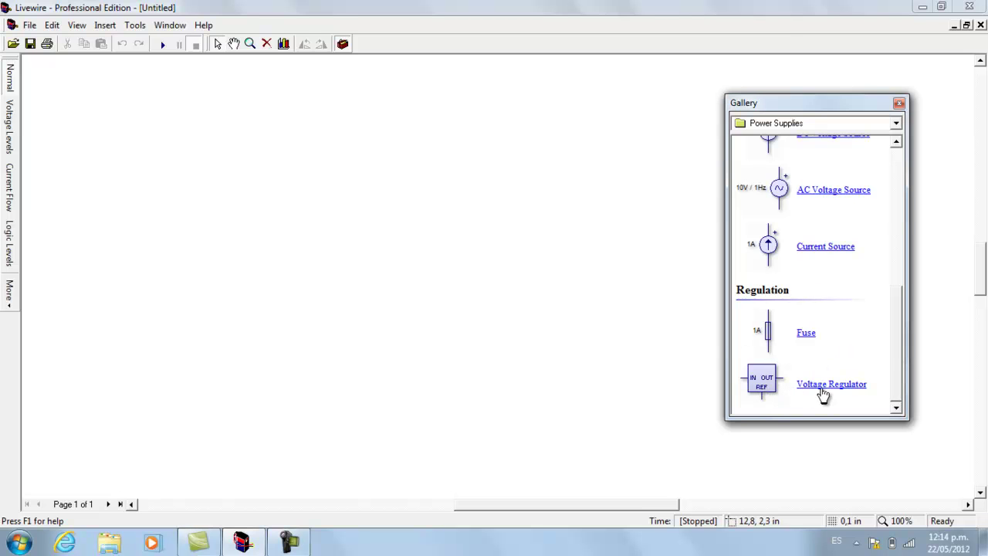
pyautogui.moveTo(901, 366); pyautogui.dragTo(900, 193)
pyautogui.moveTo(810, 202); pyautogui.dragTo(307, 235)
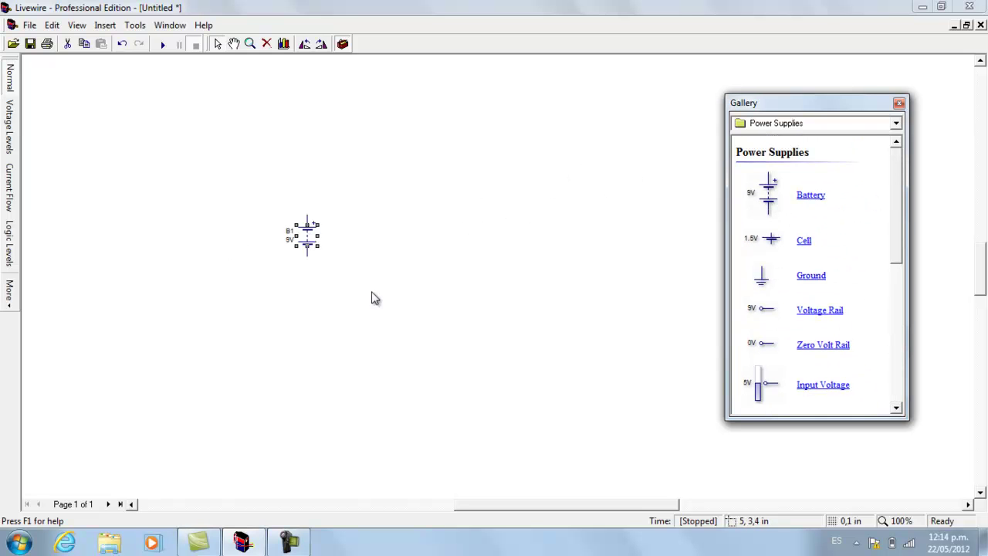
pyautogui.click(371, 299)
# Step: Place two extra batteries to the right of battery B1 and delete both of them
pyautogui.moveTo(768, 204); pyautogui.dragTo(453, 242)
pyautogui.moveTo(772, 200); pyautogui.dragTo(606, 236)
pyautogui.moveTo(419, 184); pyautogui.dragTo(658, 279)
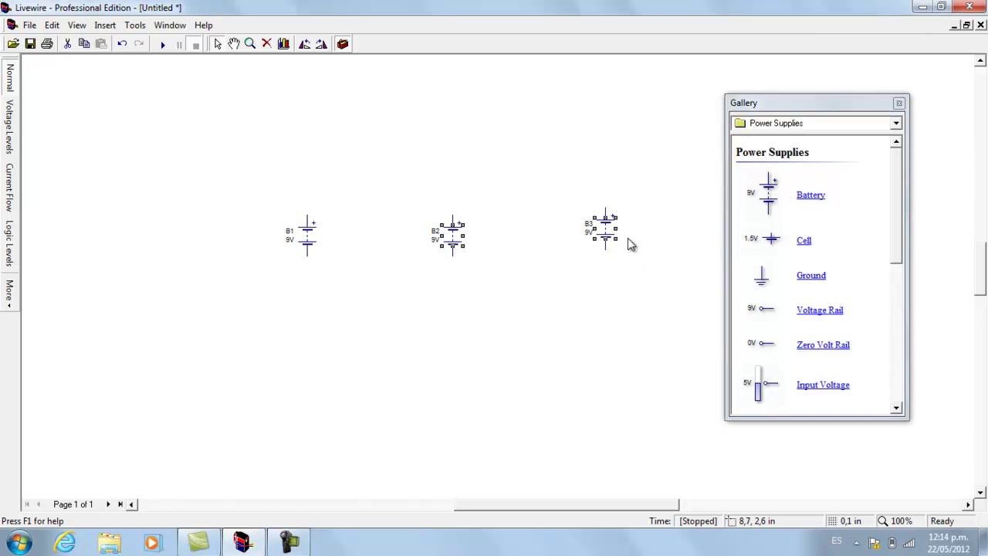
pyautogui.press('Delete')
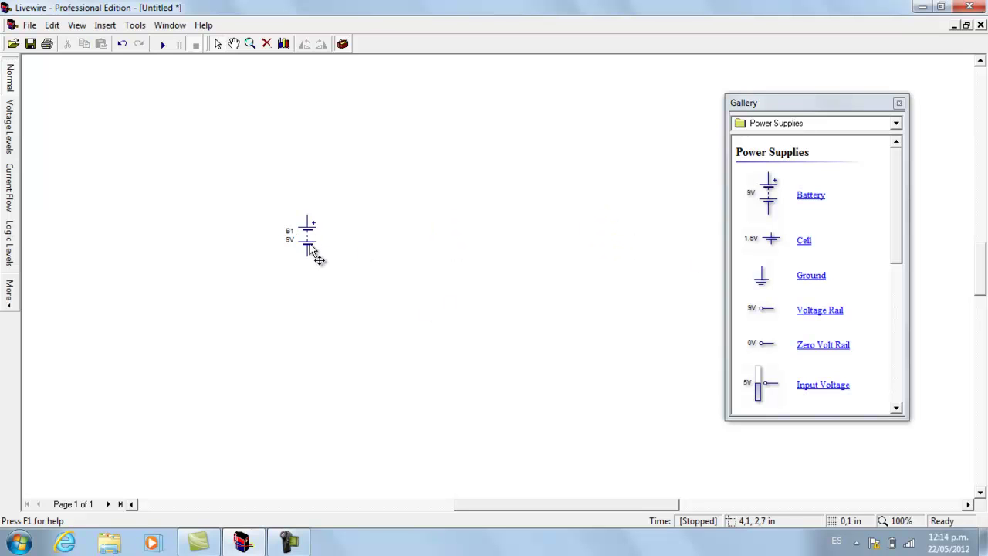
# Step: Place a 1K resistor from the Passive Components to the right of the battery, at the same height
pyautogui.click(895, 123)
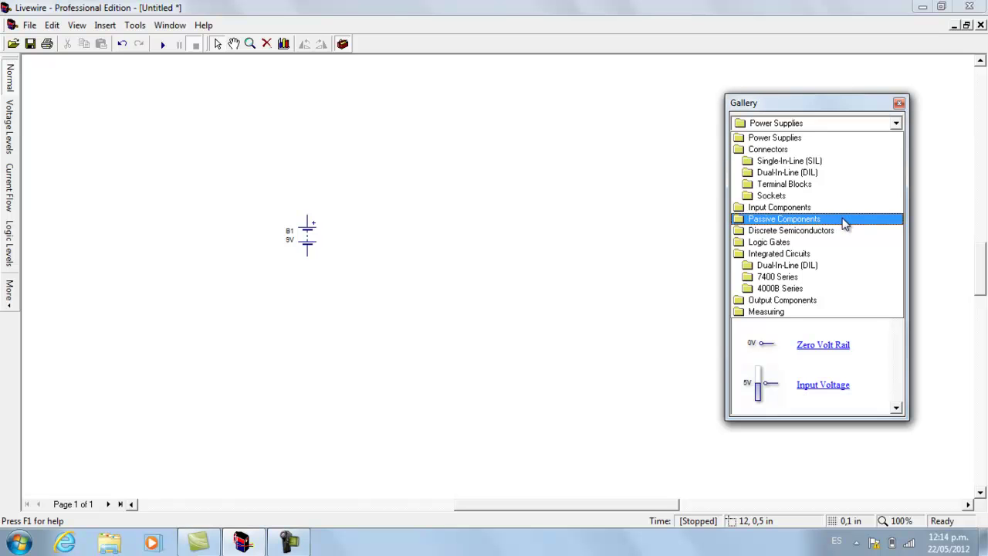
pyautogui.click(758, 220)
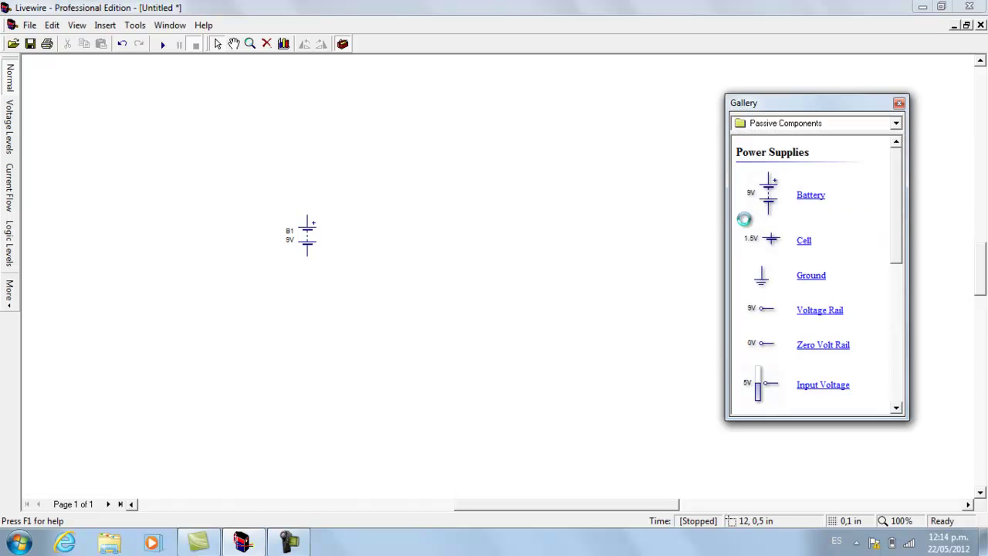
pyautogui.moveTo(897, 166)
pyautogui.mouseDown()
pyautogui.moveTo(893, 355)
pyautogui.moveTo(904, 157)
pyautogui.mouseUp()
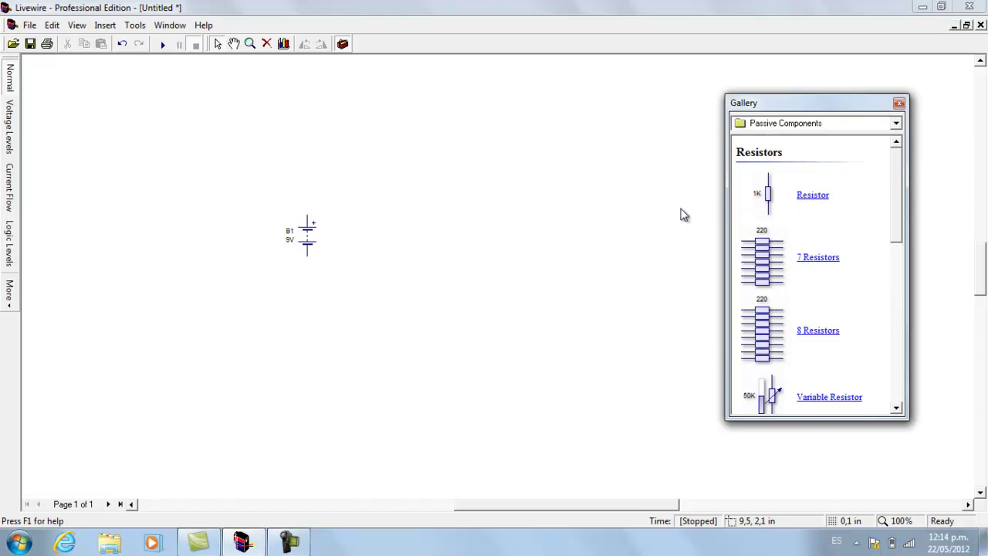
pyautogui.moveTo(896, 198)
pyautogui.mouseDown()
pyautogui.moveTo(900, 368)
pyautogui.moveTo(902, 180)
pyautogui.mouseUp()
pyautogui.moveTo(775, 197); pyautogui.dragTo(513, 235)
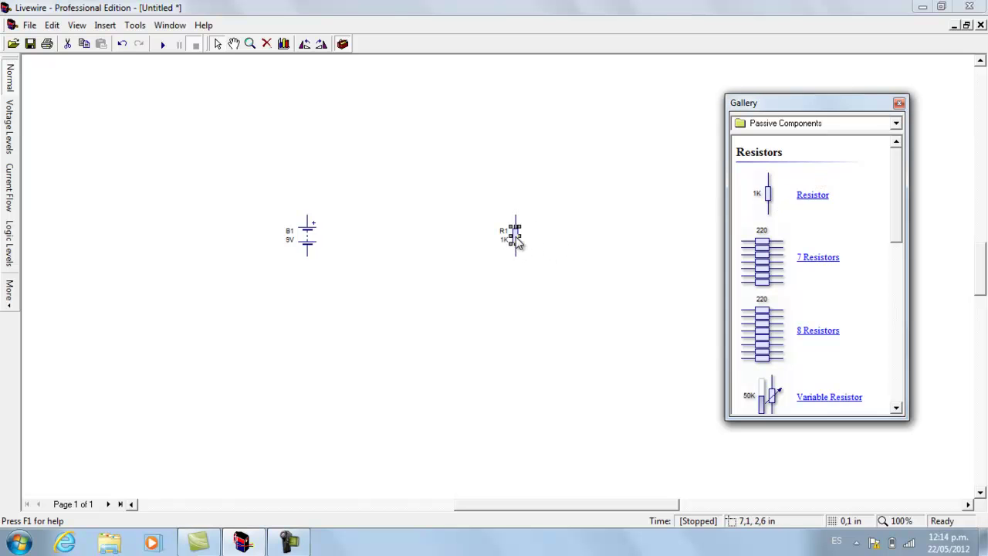
# Step: Place an ammeter from the Measuring components above resistor R1
pyautogui.click(895, 124)
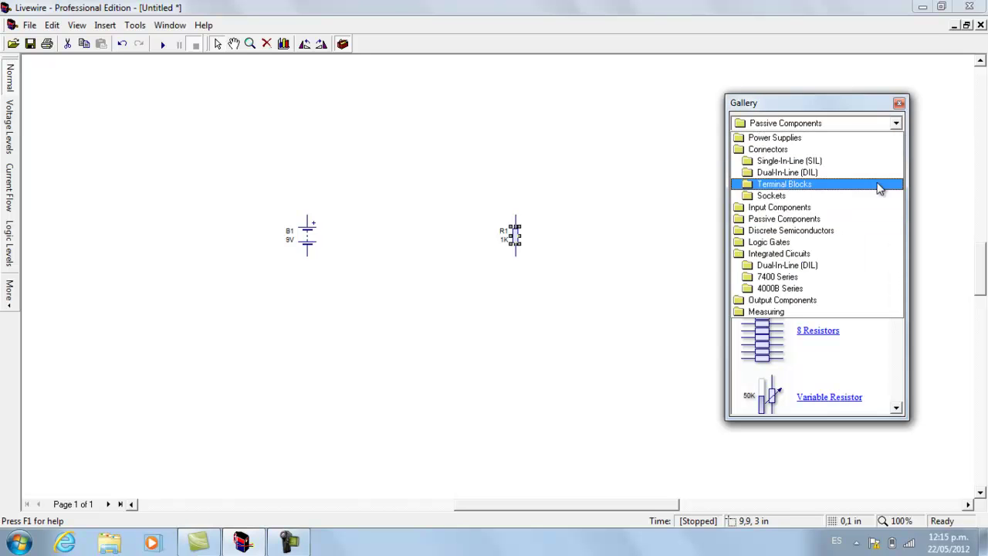
pyautogui.click(840, 312)
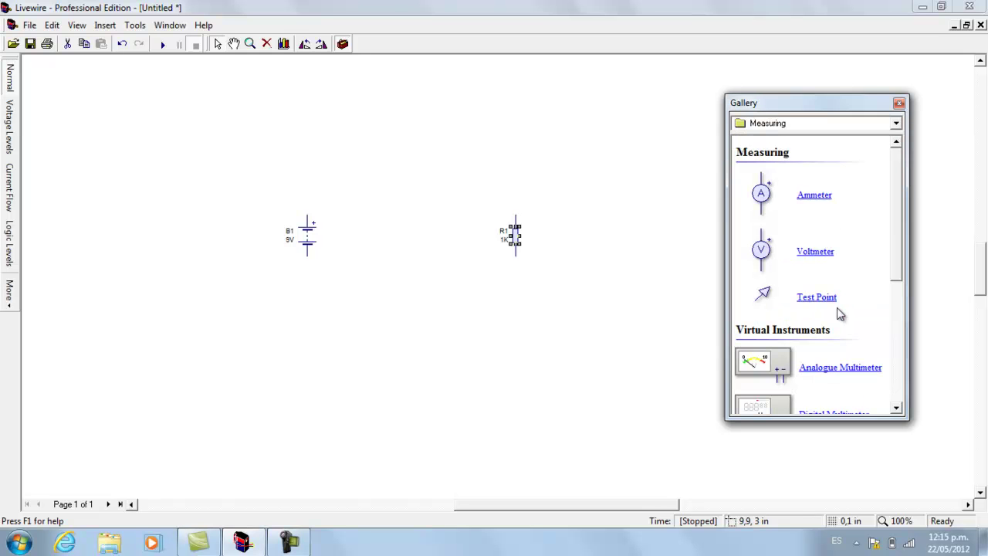
pyautogui.moveTo(896, 175); pyautogui.dragTo(897, 262)
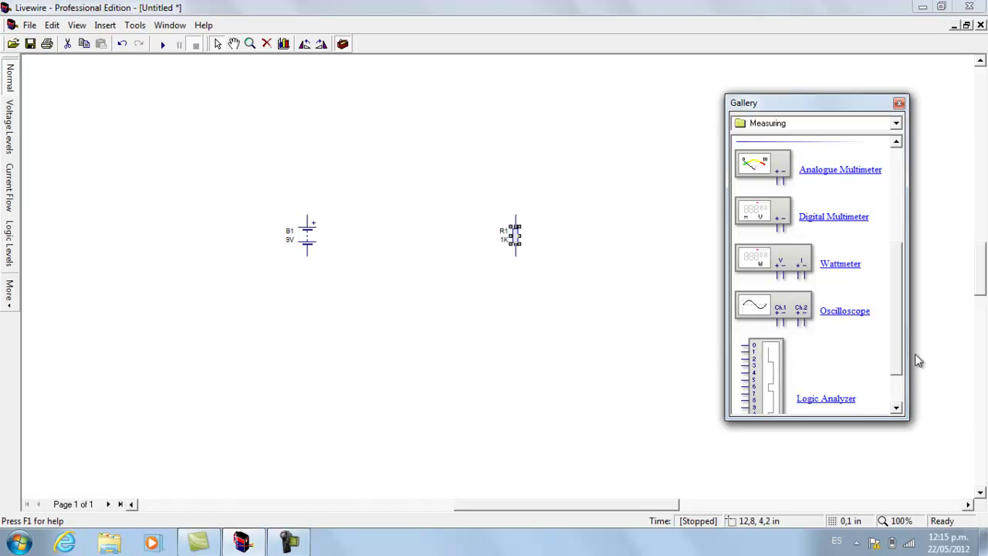
pyautogui.moveTo(897, 328); pyautogui.dragTo(903, 223)
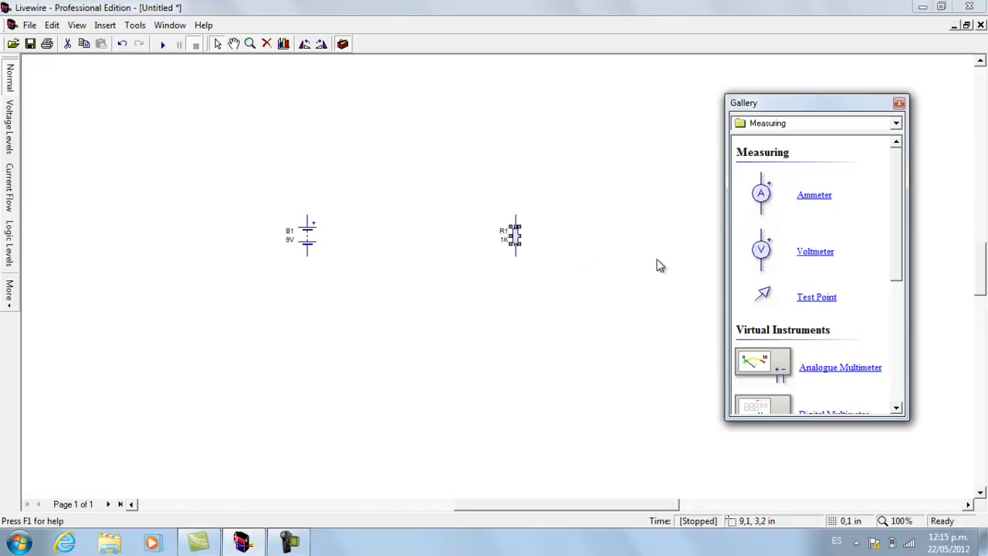
pyautogui.moveTo(761, 194); pyautogui.dragTo(517, 156)
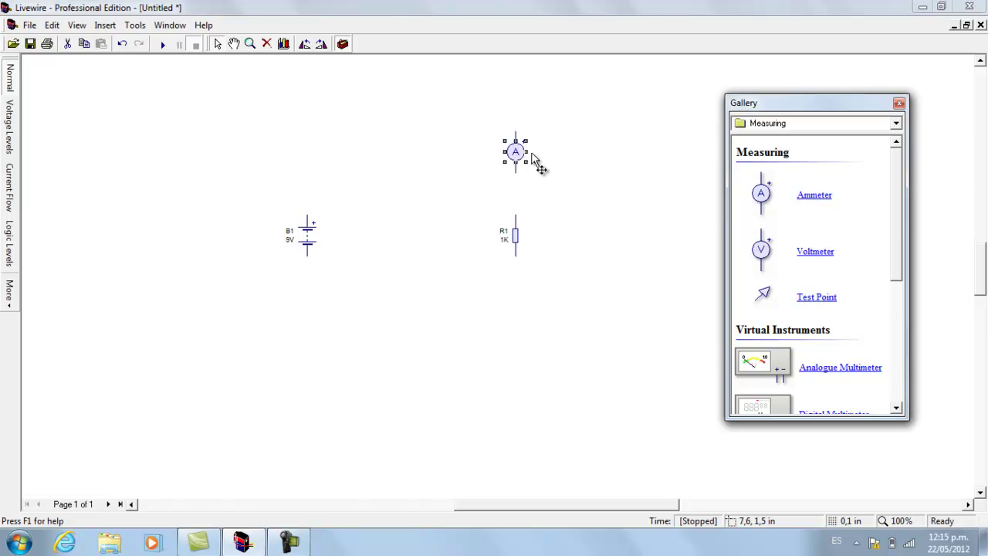
# Step: Place two extra ammeters, one below and one beside resistor R1, and undo both placements
pyautogui.moveTo(761, 198); pyautogui.dragTo(523, 323)
pyautogui.moveTo(760, 199); pyautogui.dragTo(634, 219)
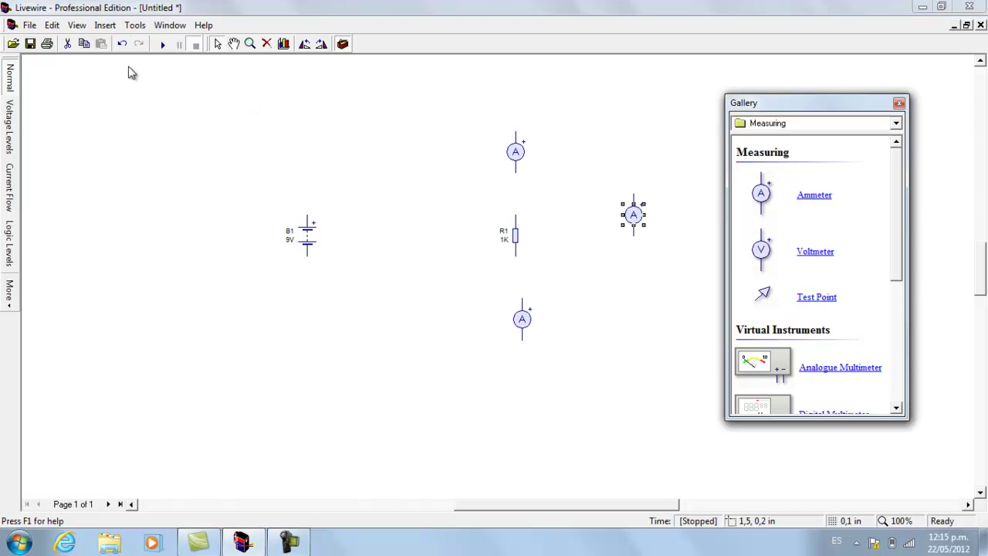
pyautogui.click(123, 44)
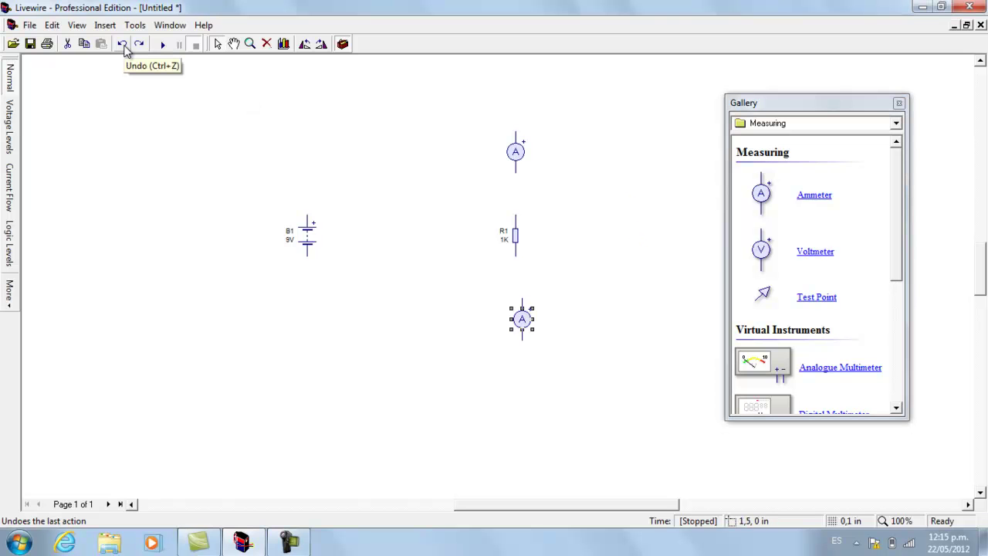
pyautogui.click(122, 44)
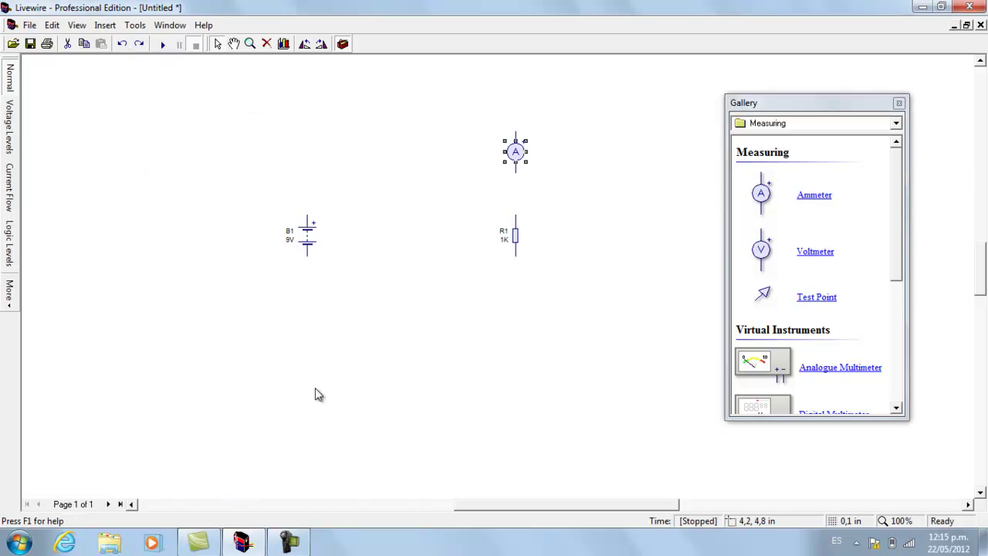
pyautogui.click(294, 442)
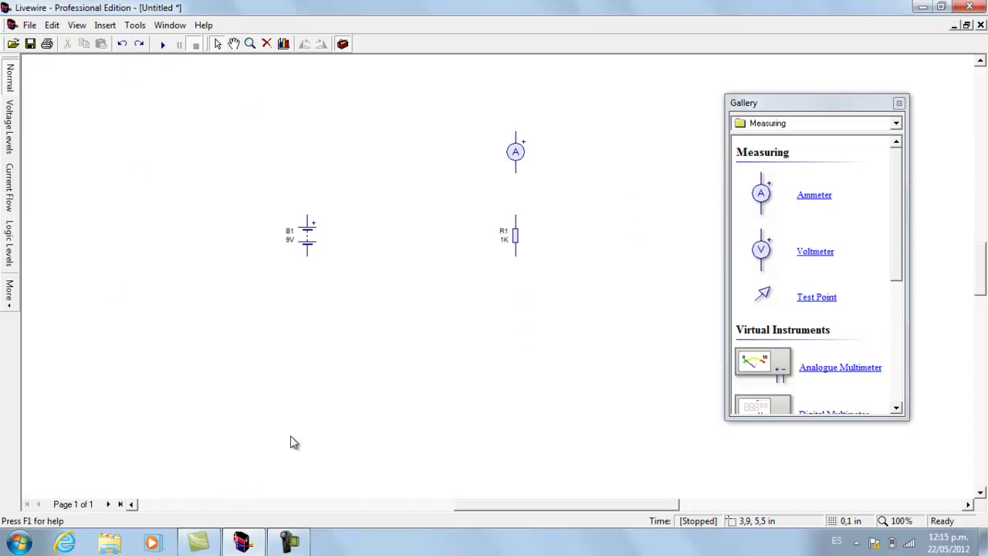
# Step: Close the component Gallery and rearrange the parts, raising battery B1 and aligning the ammeter directly above resistor R1
pyautogui.click(249, 44)
pyautogui.click(356, 258)
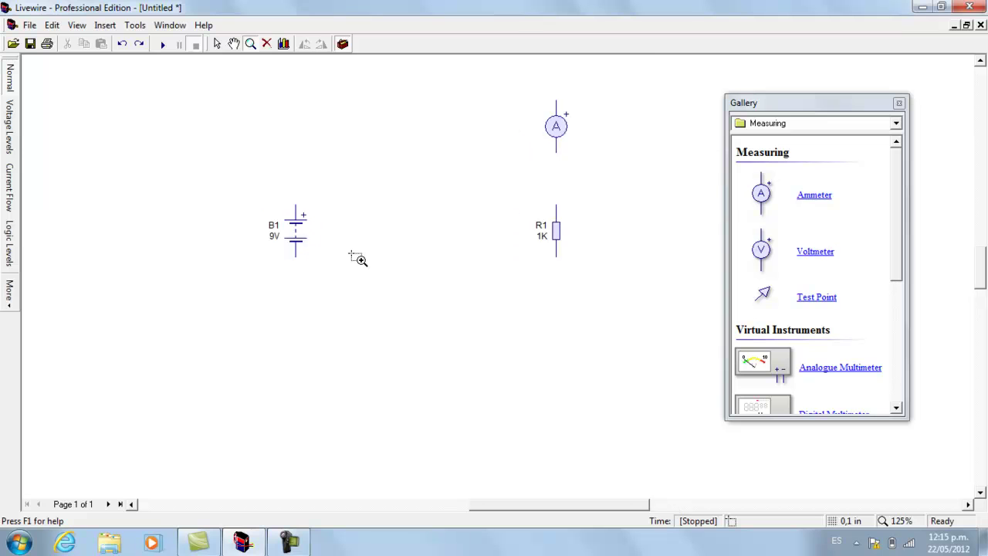
pyautogui.click(899, 103)
pyautogui.moveTo(980, 271)
pyautogui.mouseDown()
pyautogui.moveTo(981, 258)
pyautogui.moveTo(980, 267)
pyautogui.mouseUp()
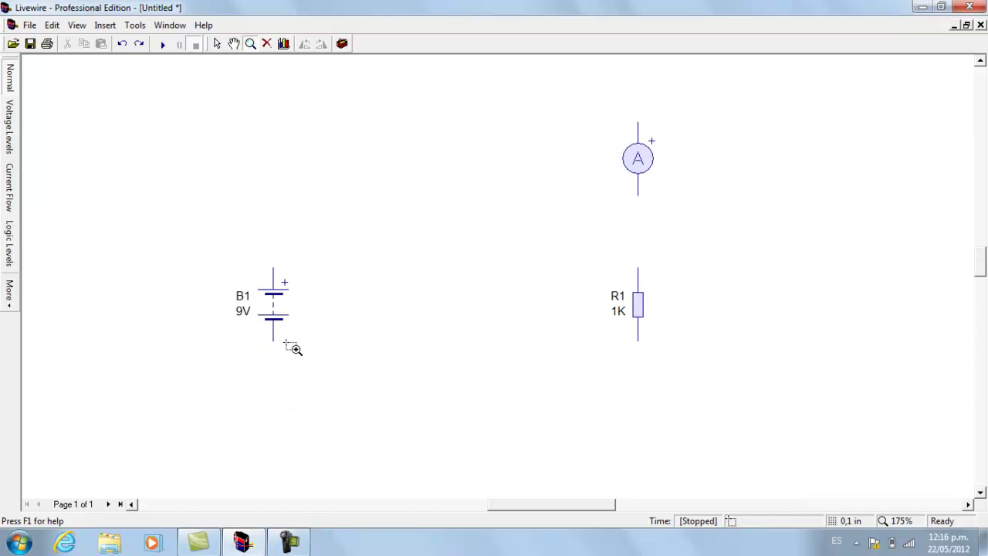
pyautogui.click(216, 45)
pyautogui.moveTo(283, 313); pyautogui.dragTo(291, 237)
pyautogui.moveTo(633, 164); pyautogui.dragTo(560, 202)
pyautogui.click(639, 320)
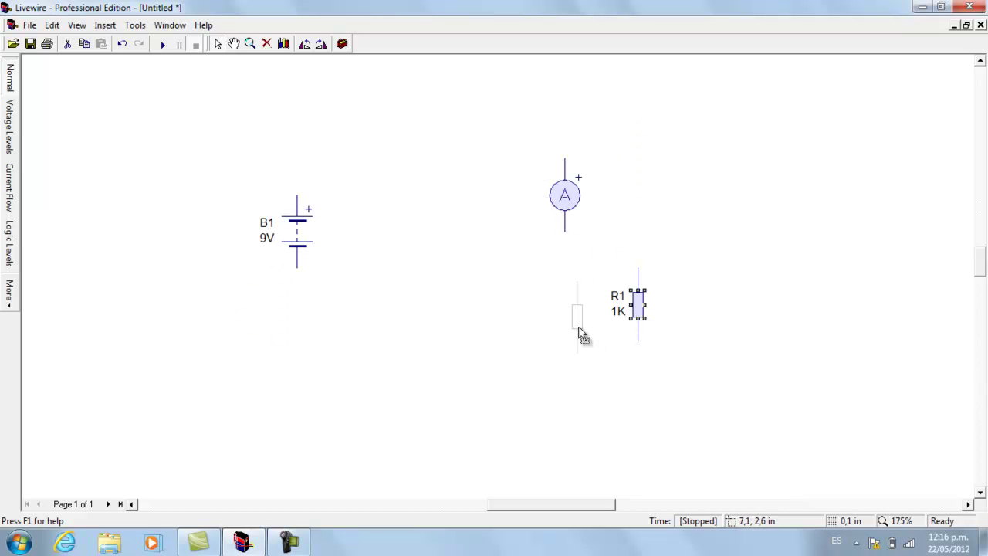
pyautogui.moveTo(566, 329); pyautogui.dragTo(568, 329)
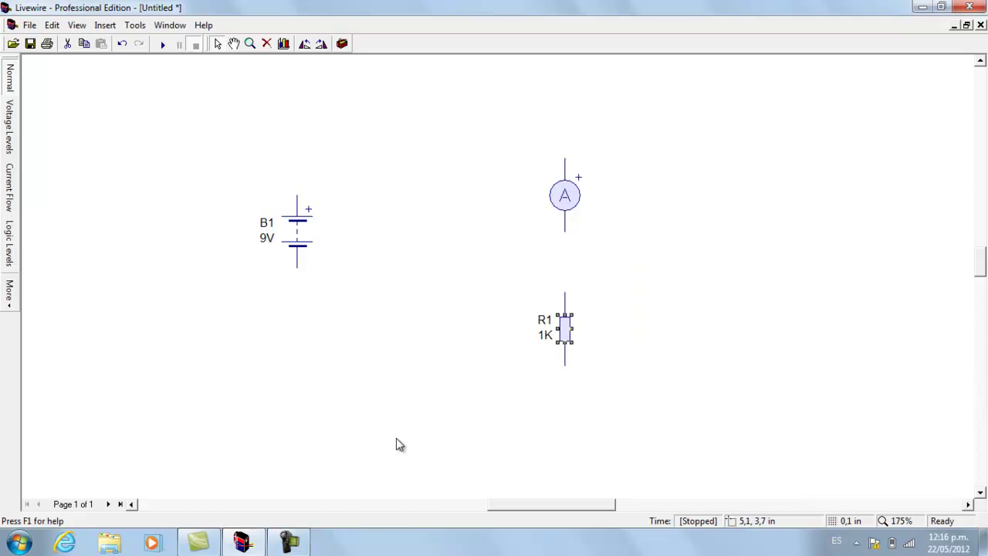
pyautogui.click(378, 424)
pyautogui.doubleClick(566, 203)
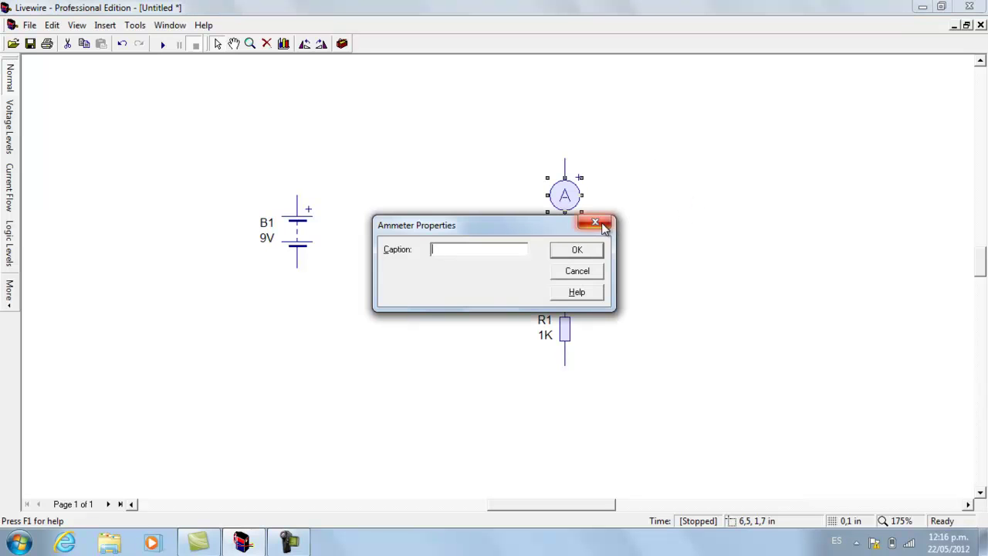
pyautogui.click(595, 222)
pyautogui.moveTo(639, 197); pyautogui.dragTo(567, 196)
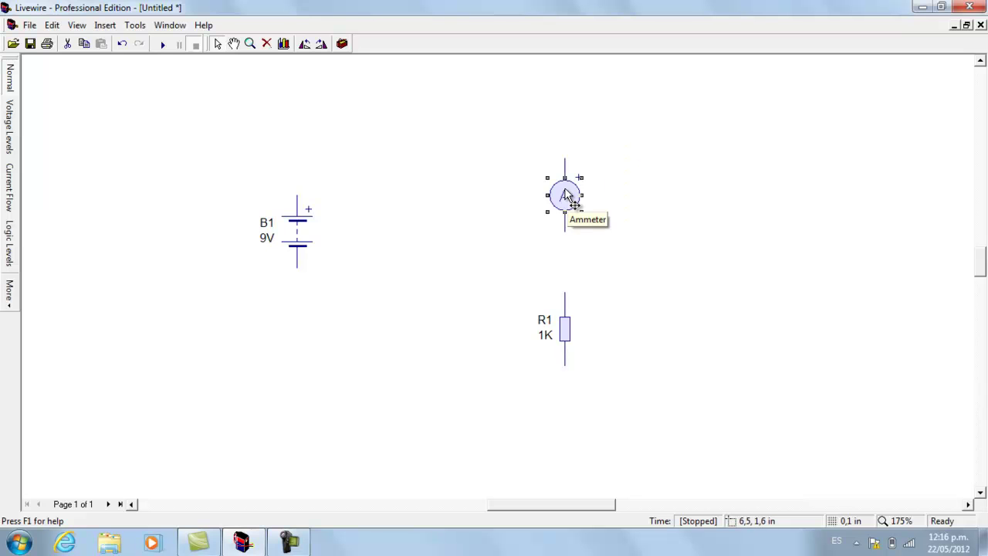
pyautogui.click(475, 287)
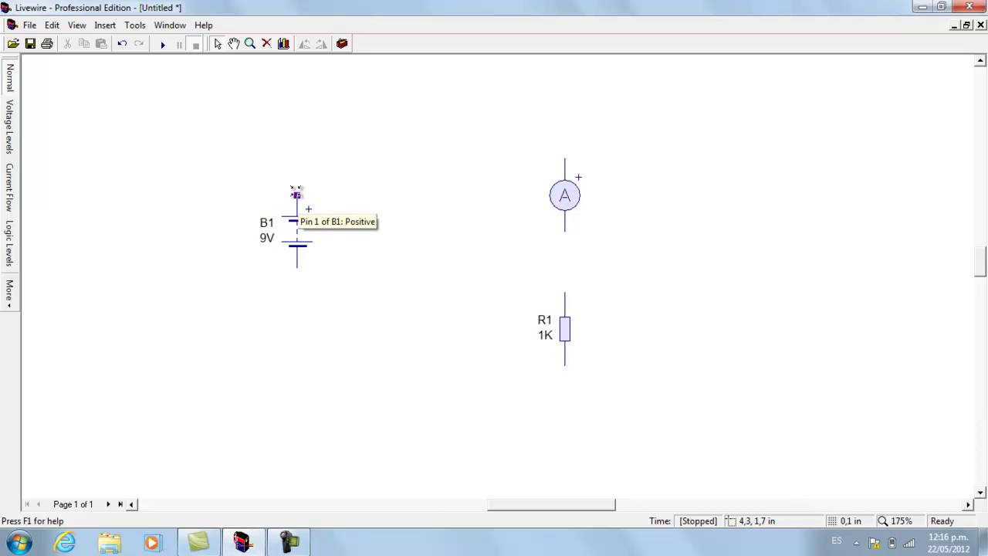
# Step: Wire a series loop from the battery's positive pin through the ammeter and resistor R1 to the battery's negative pin
pyautogui.moveTo(296, 194)
pyautogui.mouseDown()
pyautogui.moveTo(311, 141)
pyautogui.moveTo(449, 128)
pyautogui.moveTo(573, 159)
pyautogui.moveTo(564, 158)
pyautogui.mouseUp()
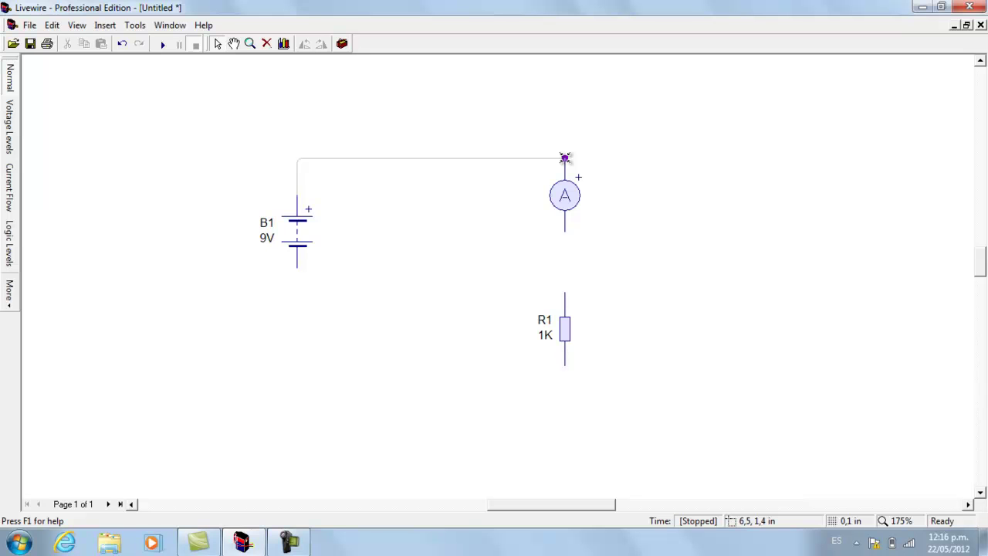
pyautogui.moveTo(565, 157); pyautogui.dragTo(565, 157)
pyautogui.moveTo(564, 229); pyautogui.dragTo(564, 294)
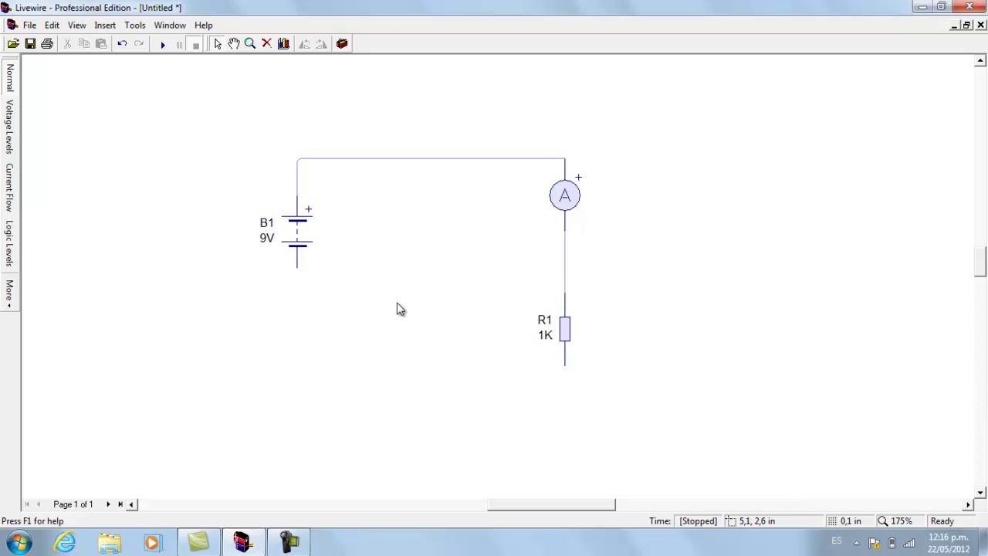
pyautogui.moveTo(297, 267)
pyautogui.mouseDown()
pyautogui.moveTo(300, 310)
pyautogui.moveTo(402, 363)
pyautogui.moveTo(565, 365)
pyautogui.mouseUp()
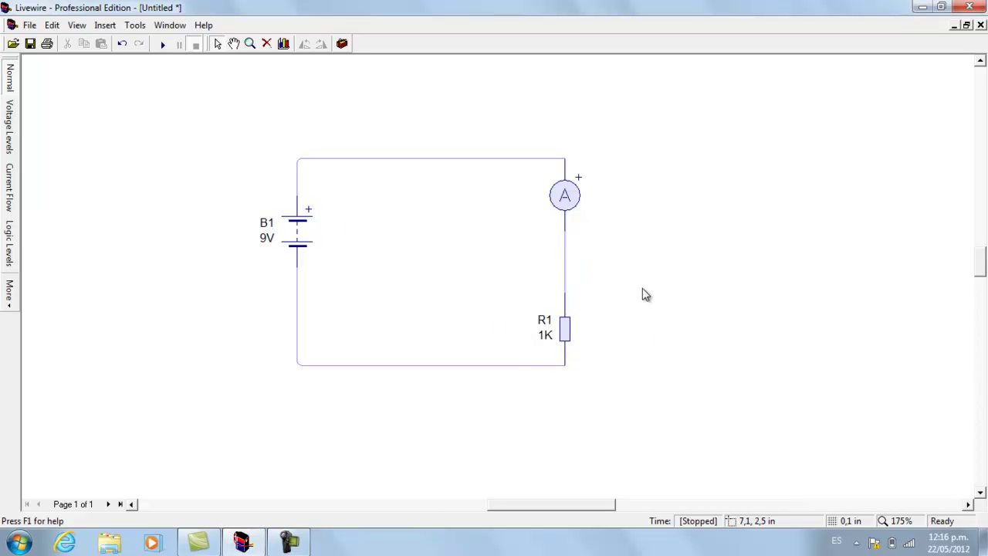
# Step: Set battery B1's voltage to 12 V
pyautogui.doubleClick(309, 240)
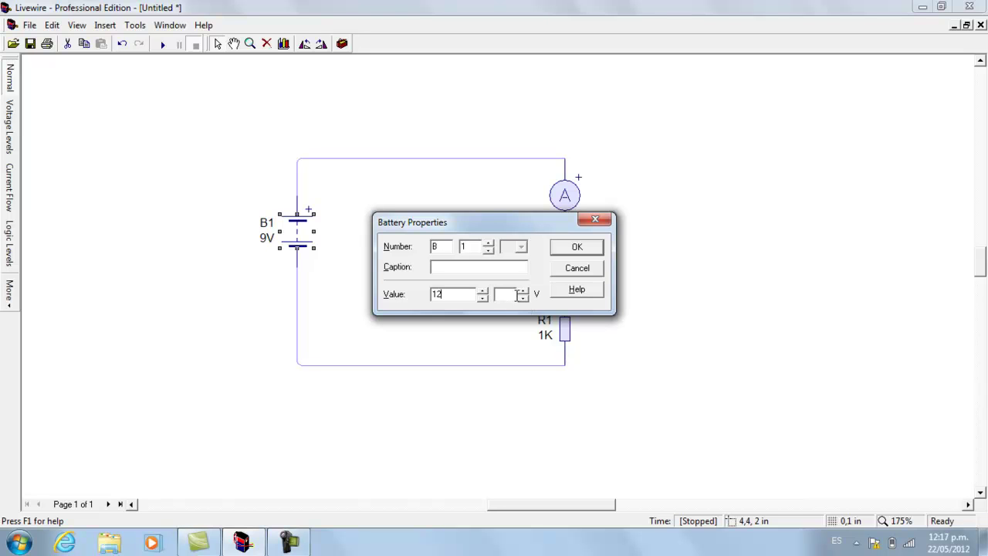
pyautogui.click(523, 295)
pyautogui.click(523, 299)
pyautogui.click(579, 253)
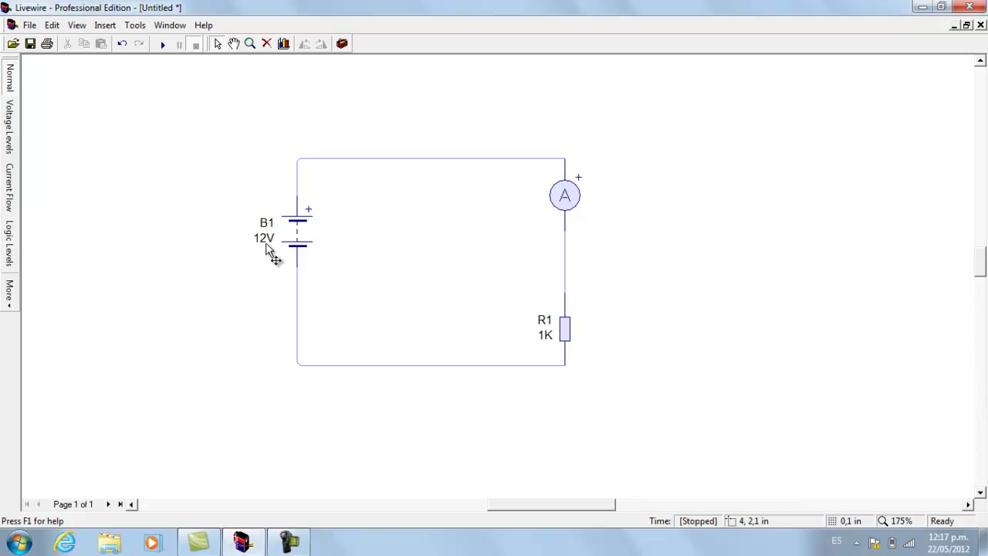
# Step: Confirm resistor R1's value as 1 K and start the circuit simulation
pyautogui.doubleClick(566, 338)
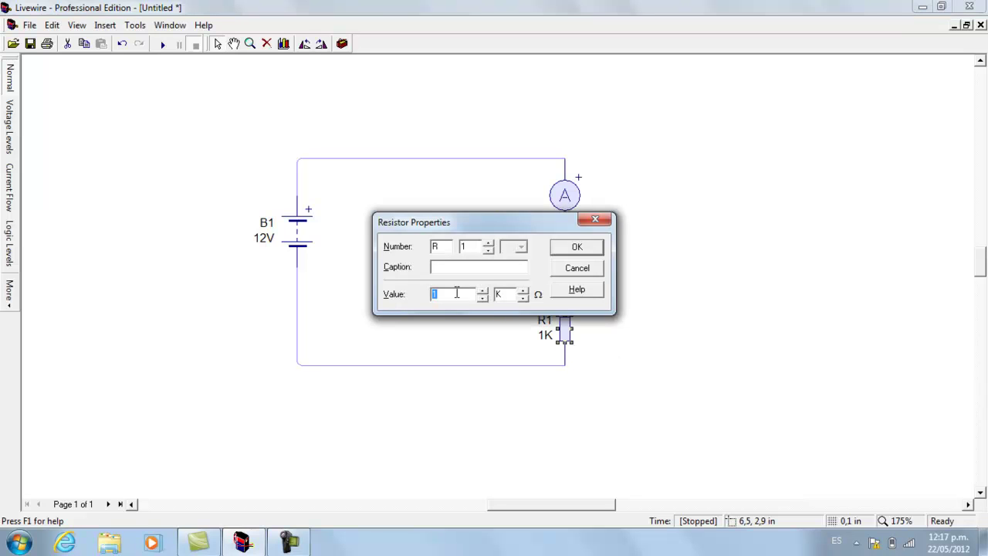
pyautogui.click(523, 298)
pyautogui.click(522, 292)
pyautogui.click(574, 248)
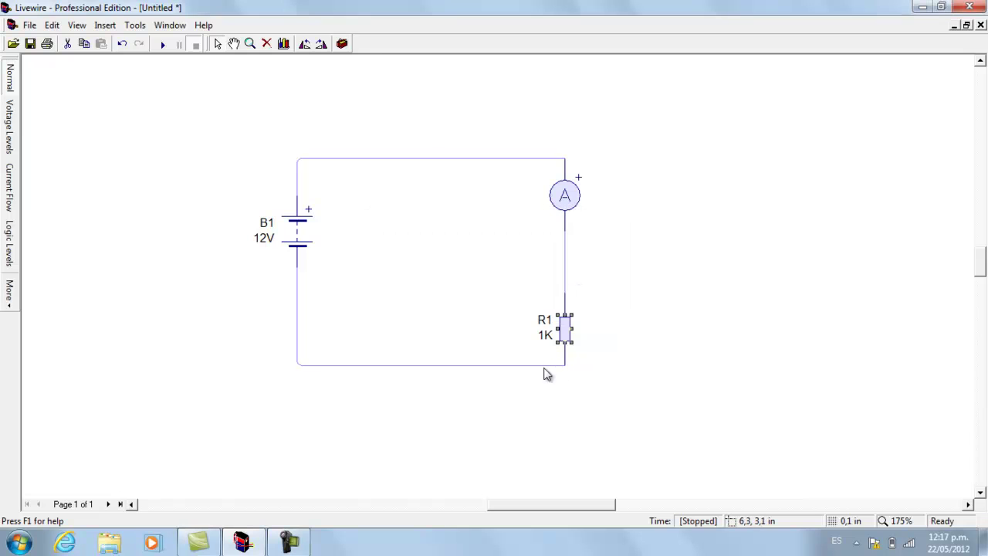
pyautogui.click(519, 415)
pyautogui.click(162, 48)
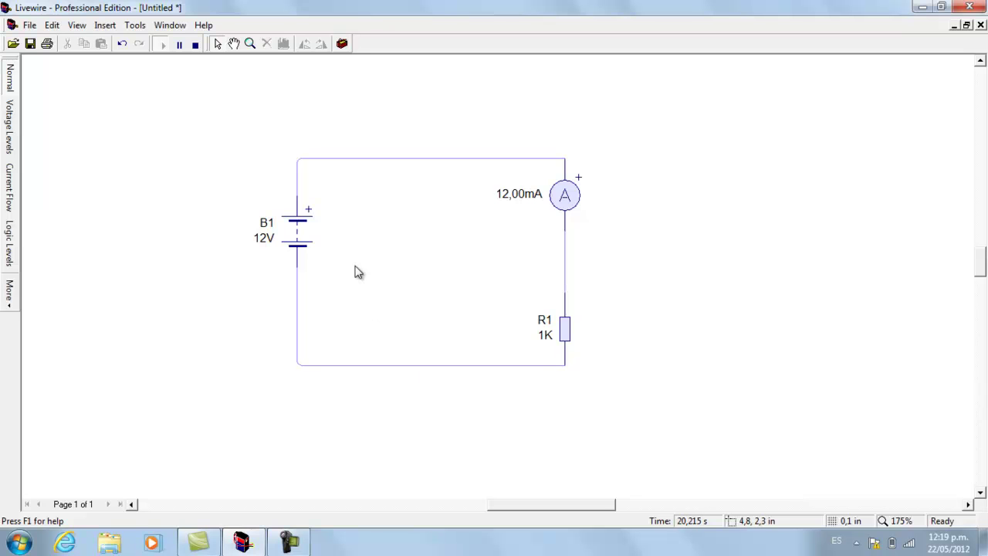
# Step: With the simulation running, set battery B1 to 24 V and then to 6 V to compare the ammeter's current
pyautogui.click(298, 235)
pyautogui.doubleClick(298, 235)
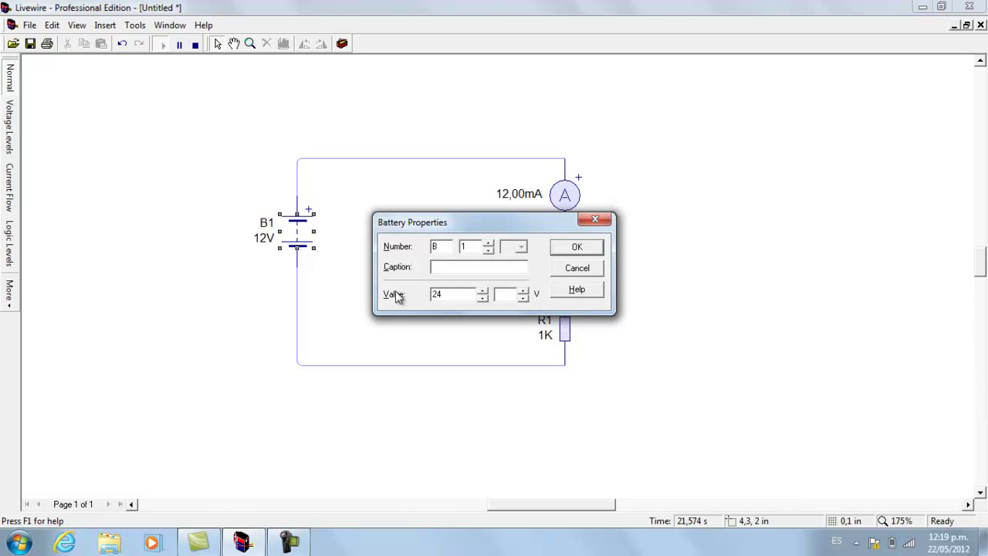
pyautogui.click(591, 254)
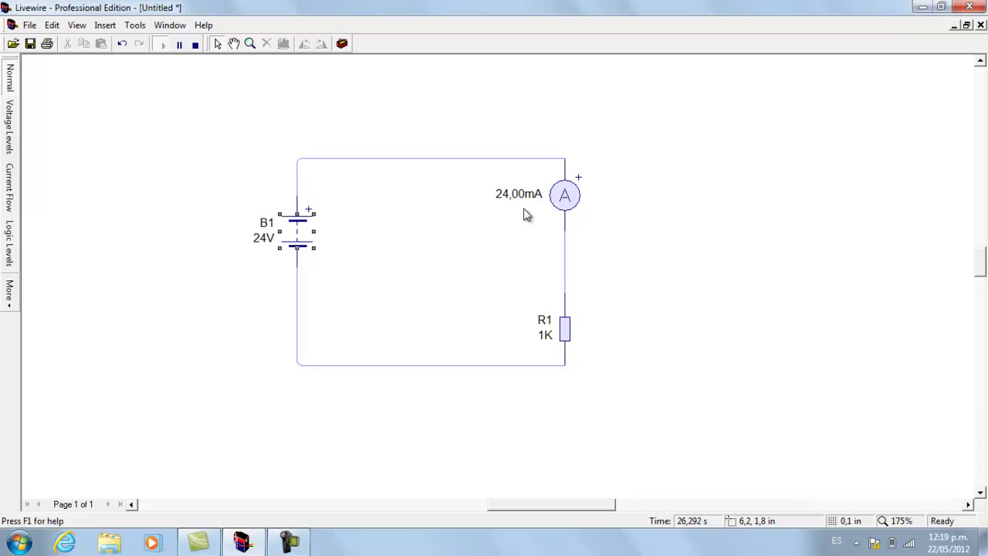
pyautogui.doubleClick(307, 238)
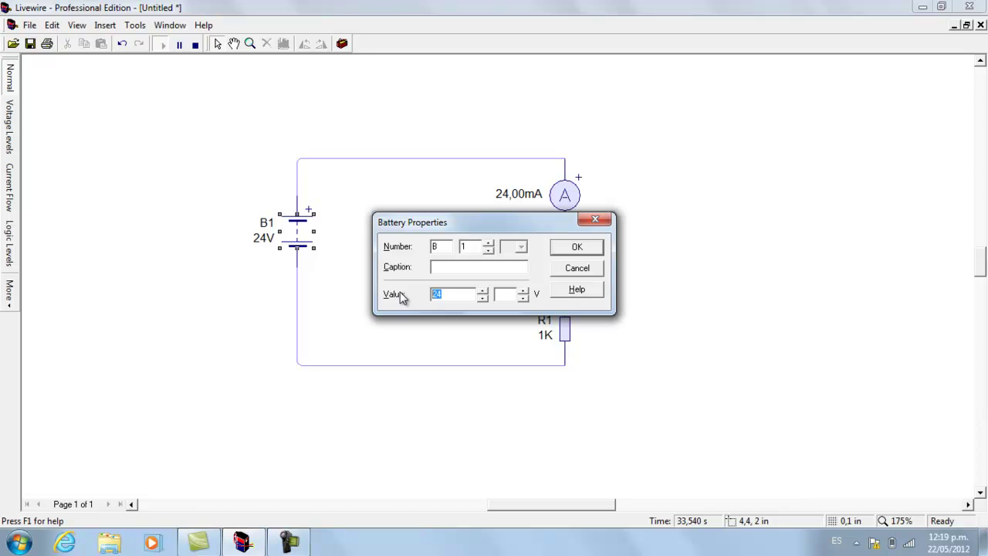
pyautogui.click(576, 249)
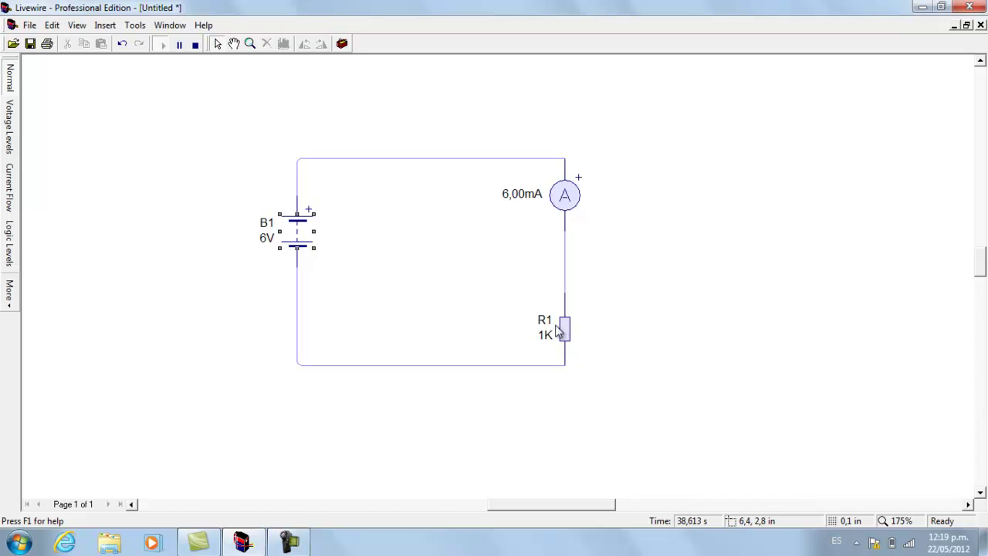
# Step: Set battery B1's voltage to 12 V while the simulation runs
pyautogui.doubleClick(295, 237)
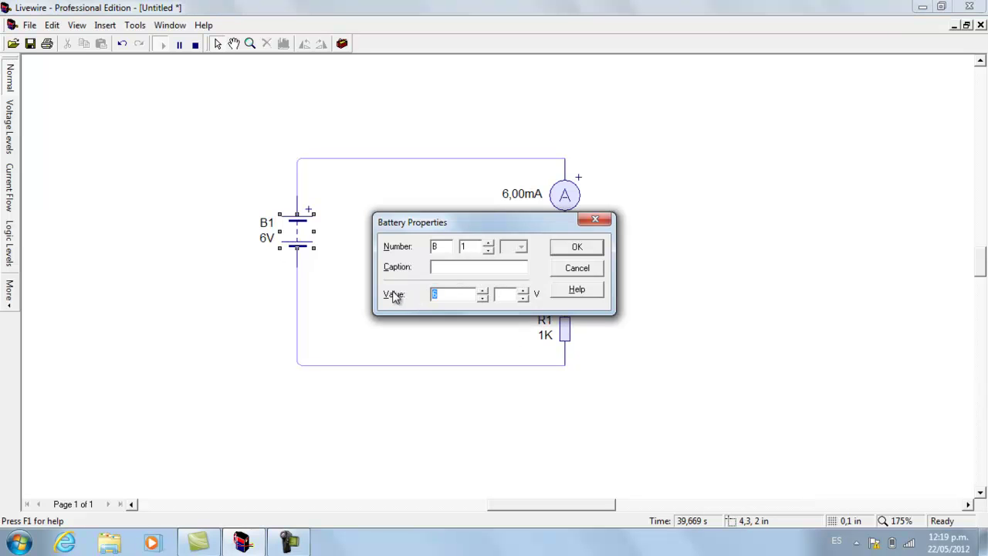
pyautogui.write('12')
pyautogui.click(578, 251)
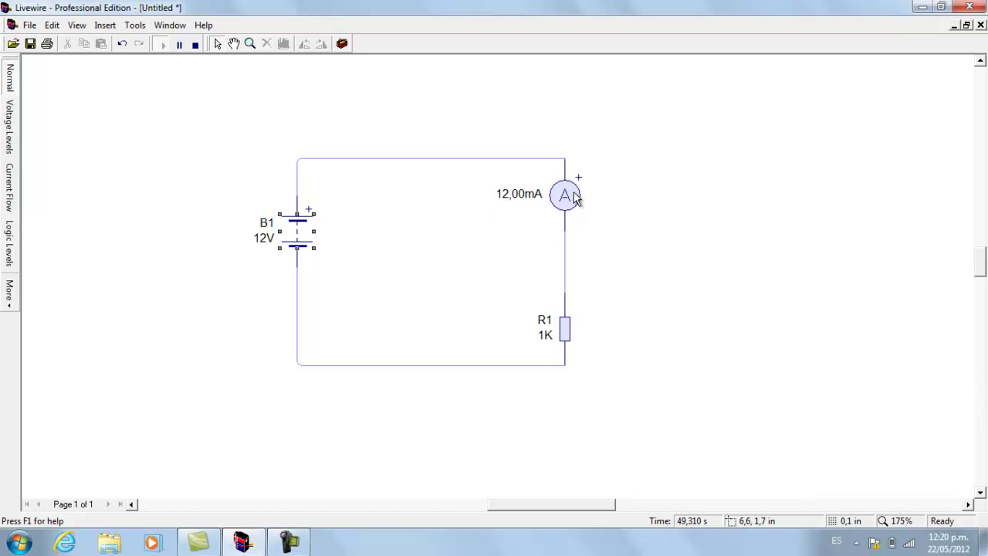
# Step: Set resistor R1's value to 2 K in the running simulation and clear the selection
pyautogui.doubleClick(565, 329)
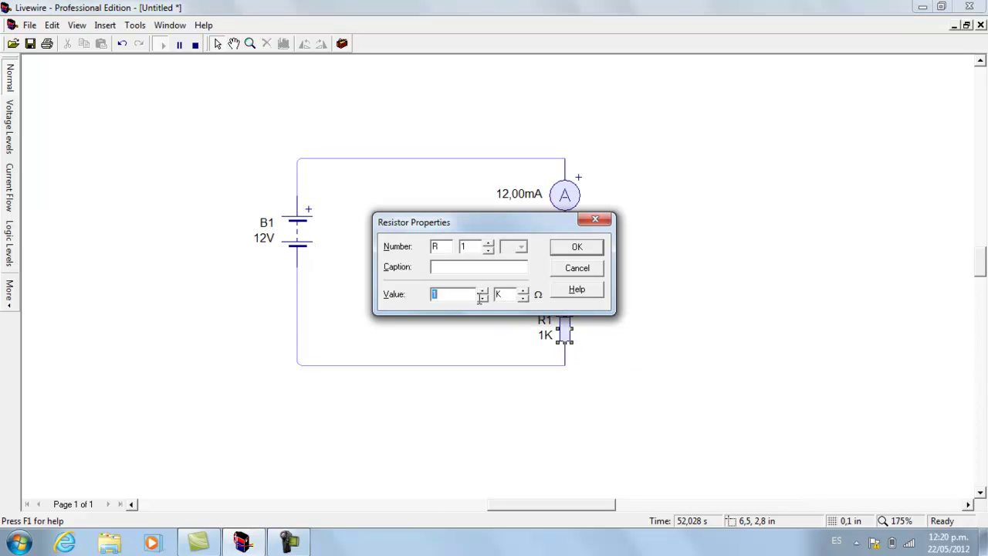
pyautogui.write('2')
pyautogui.click(577, 247)
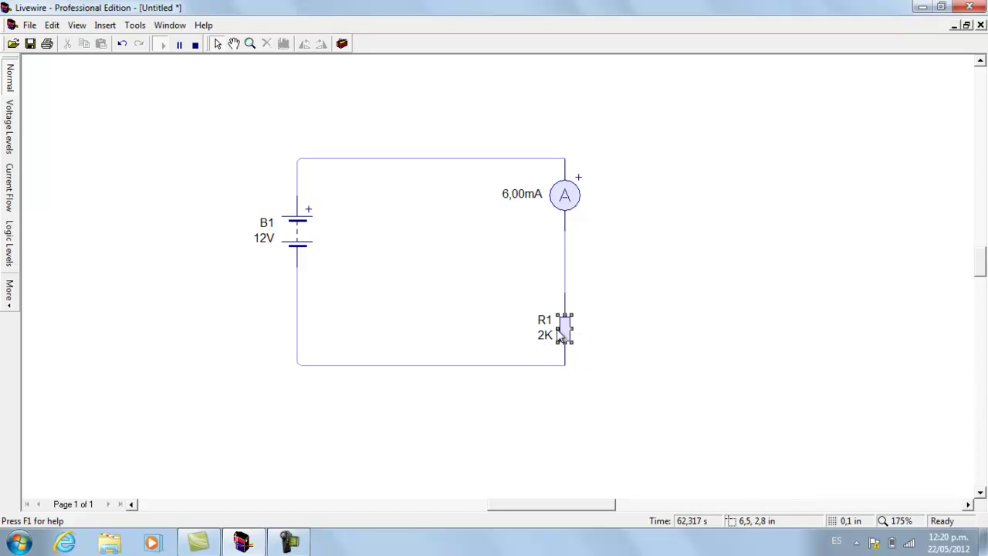
pyautogui.click(407, 408)
# Step: Review resistor R1's value and unit in its properties
pyautogui.doubleClick(571, 333)
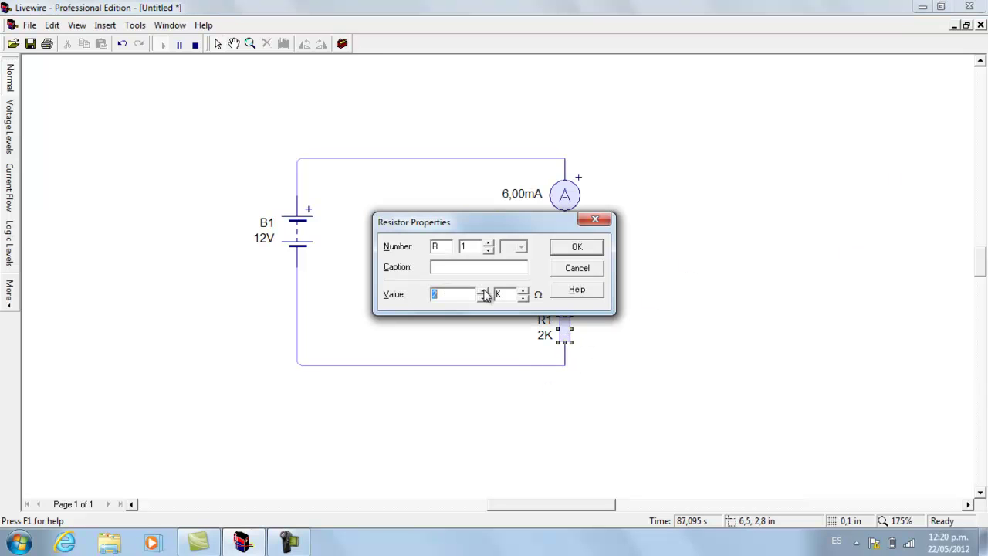
pyautogui.click(560, 249)
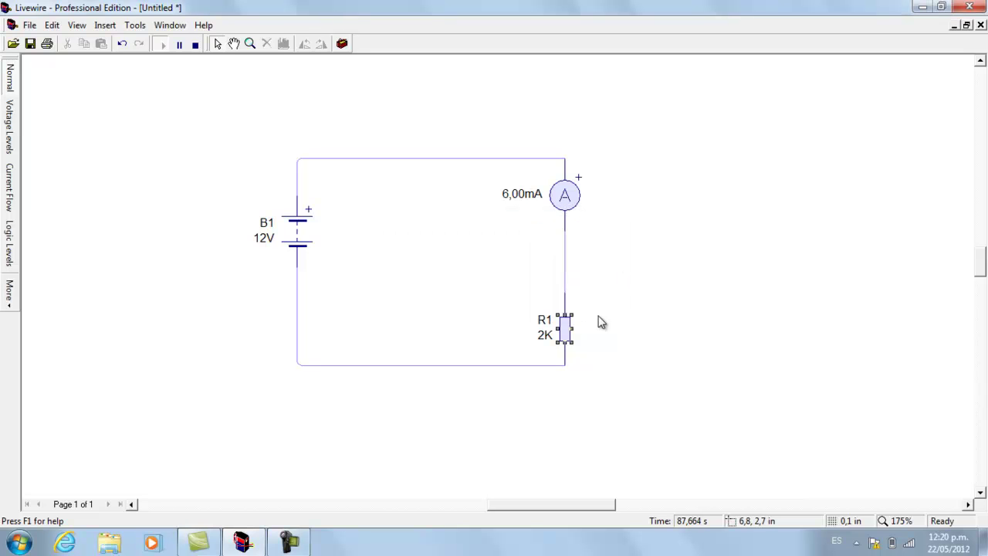
pyautogui.doubleClick(560, 336)
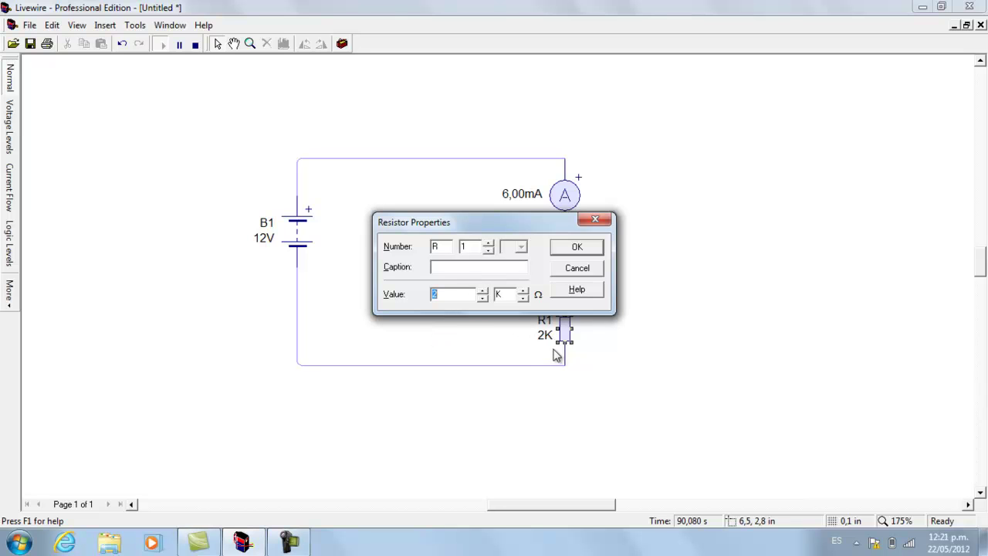
pyautogui.click(578, 254)
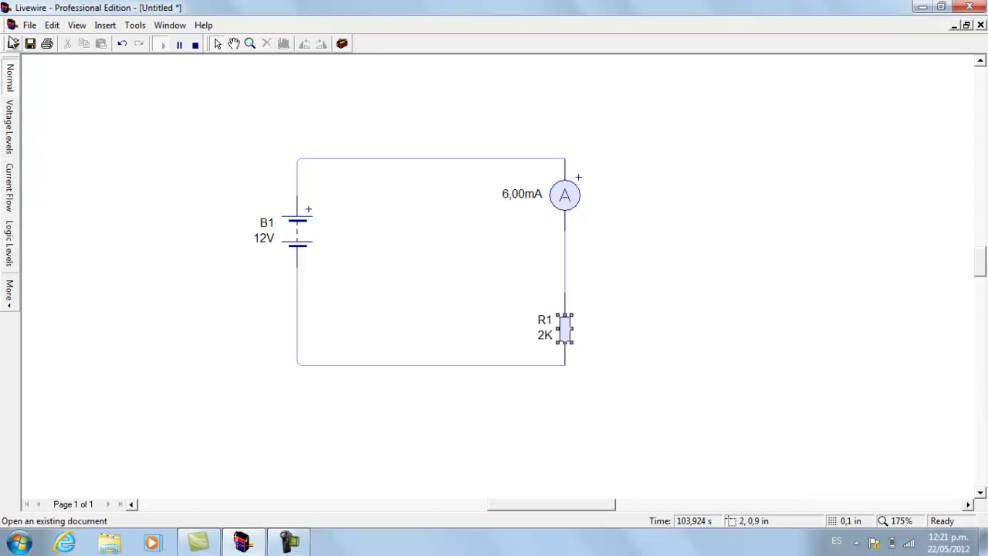
# Step: Display the circuit in the Current Flow view and set resistor R1's value to 1 K
pyautogui.click(10, 191)
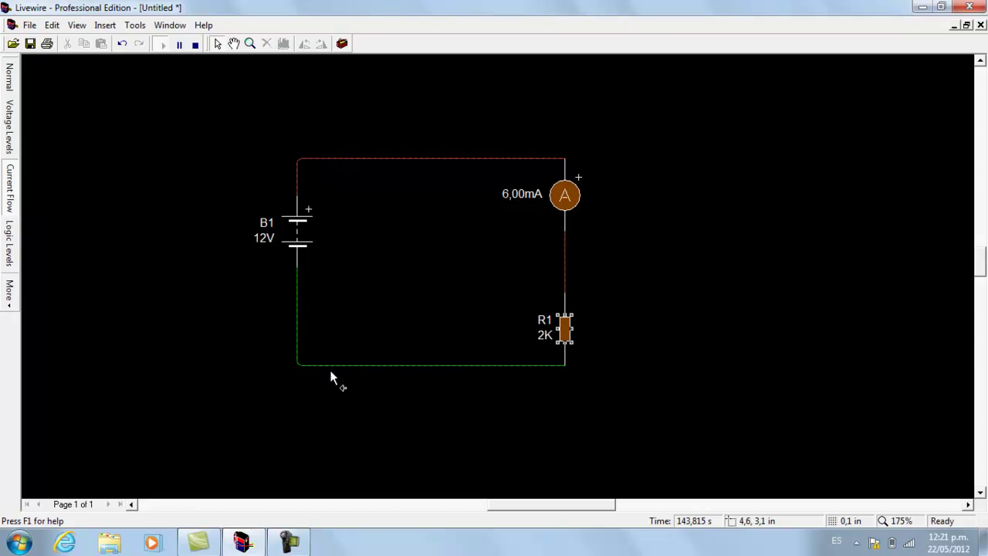
pyautogui.doubleClick(569, 329)
pyautogui.moveTo(452, 292); pyautogui.dragTo(430, 299)
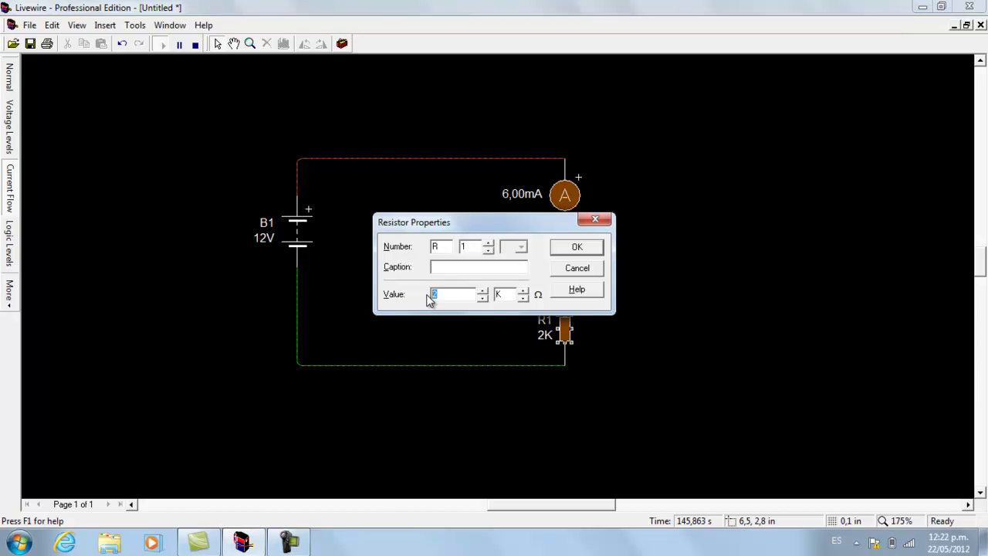
pyautogui.write('1')
pyautogui.click(577, 249)
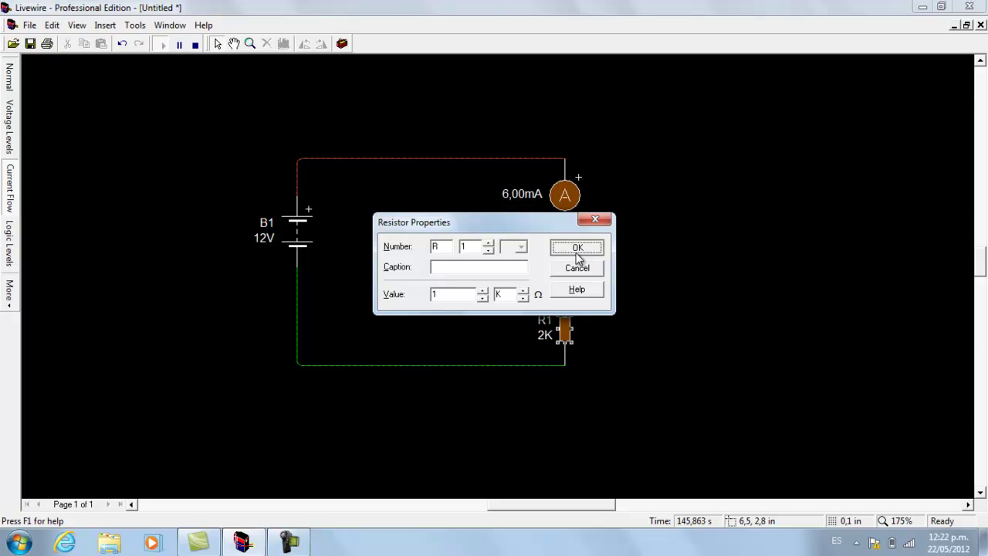